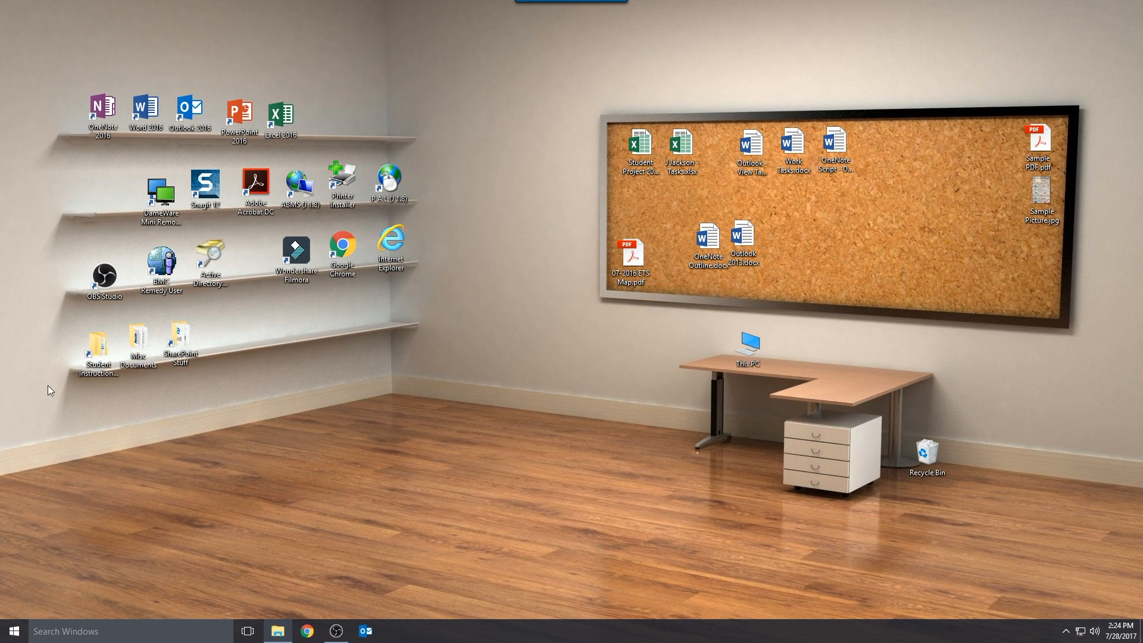
# - Open OneNote 2016 and set the ribbon to always show its tabs and commands
pyautogui.click(14, 630)
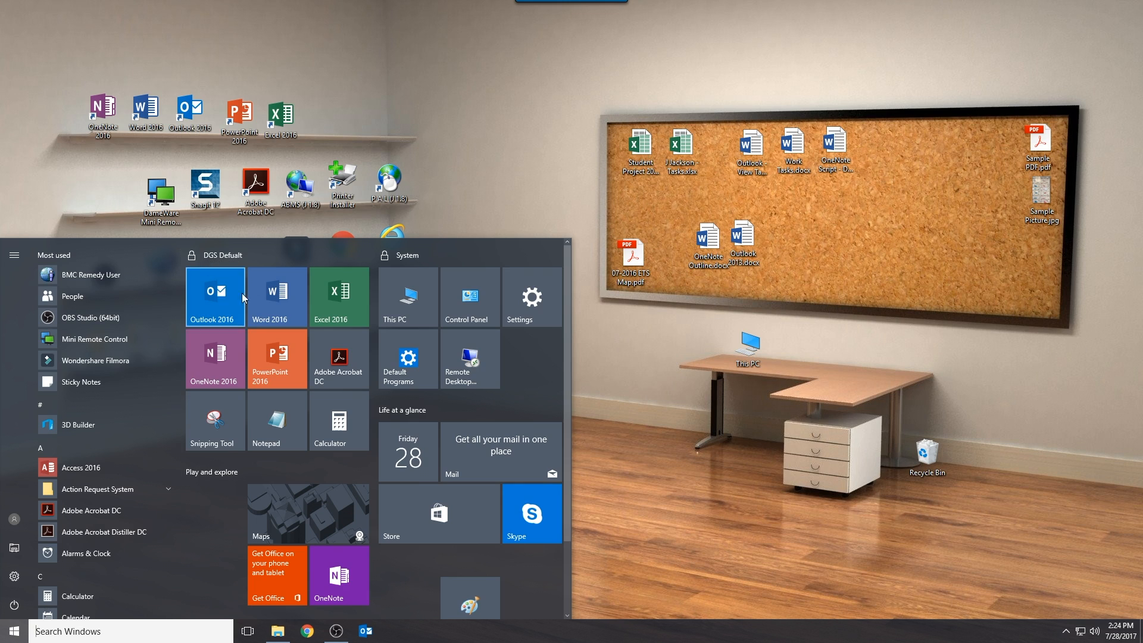
pyautogui.click(220, 360)
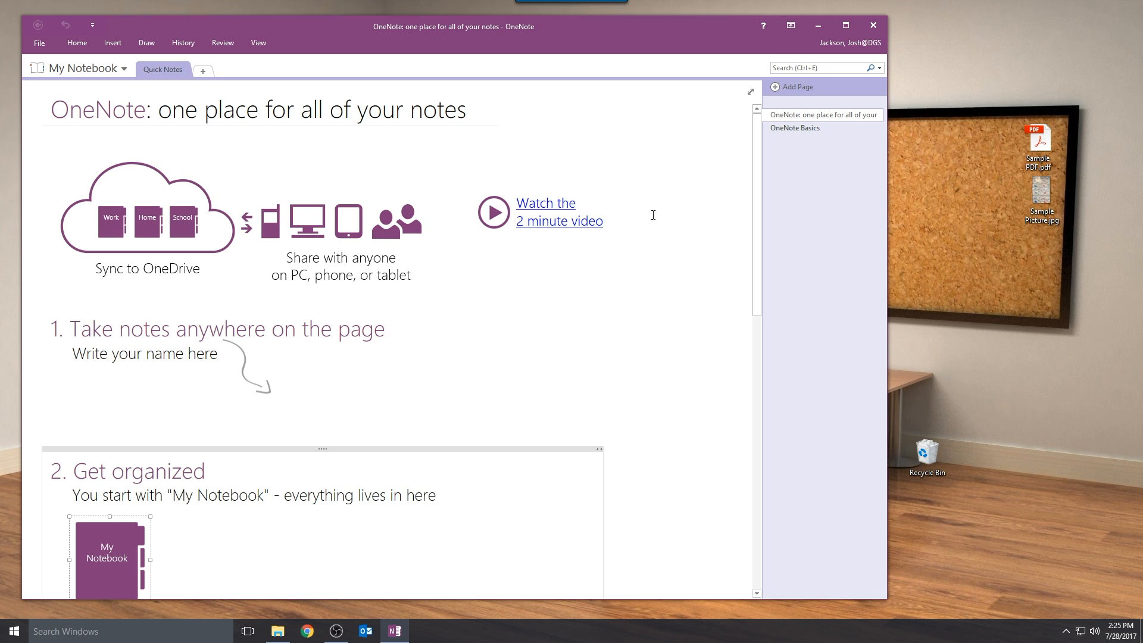
pyautogui.click(790, 25)
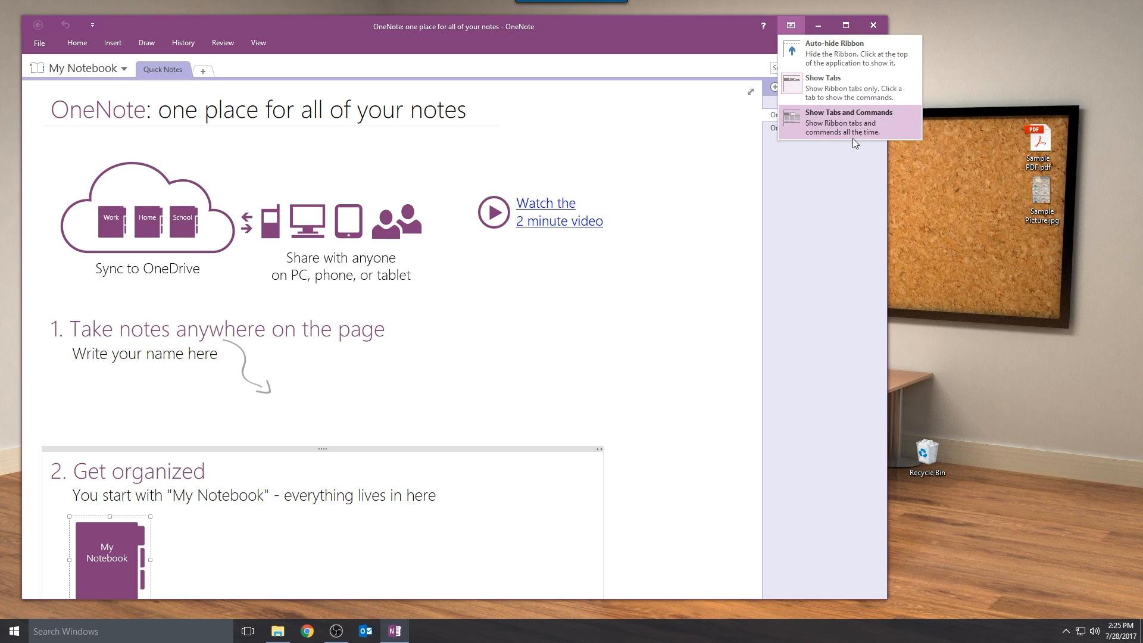
pyautogui.click(851, 125)
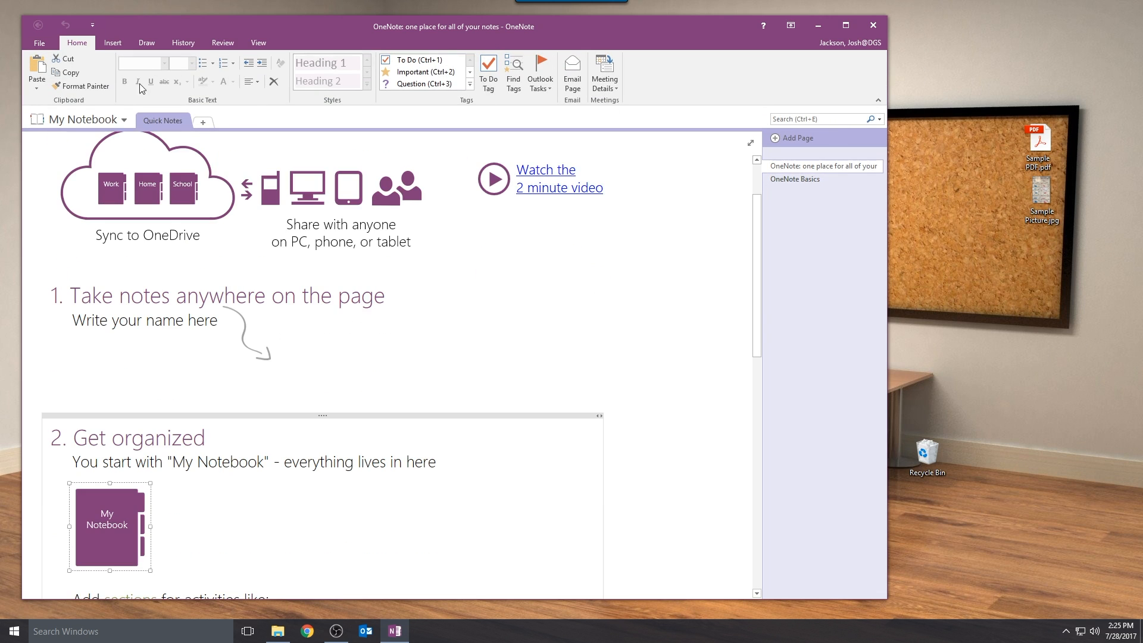
# - Pin the notebook list so it stays open beside the page
pyautogui.click(123, 120)
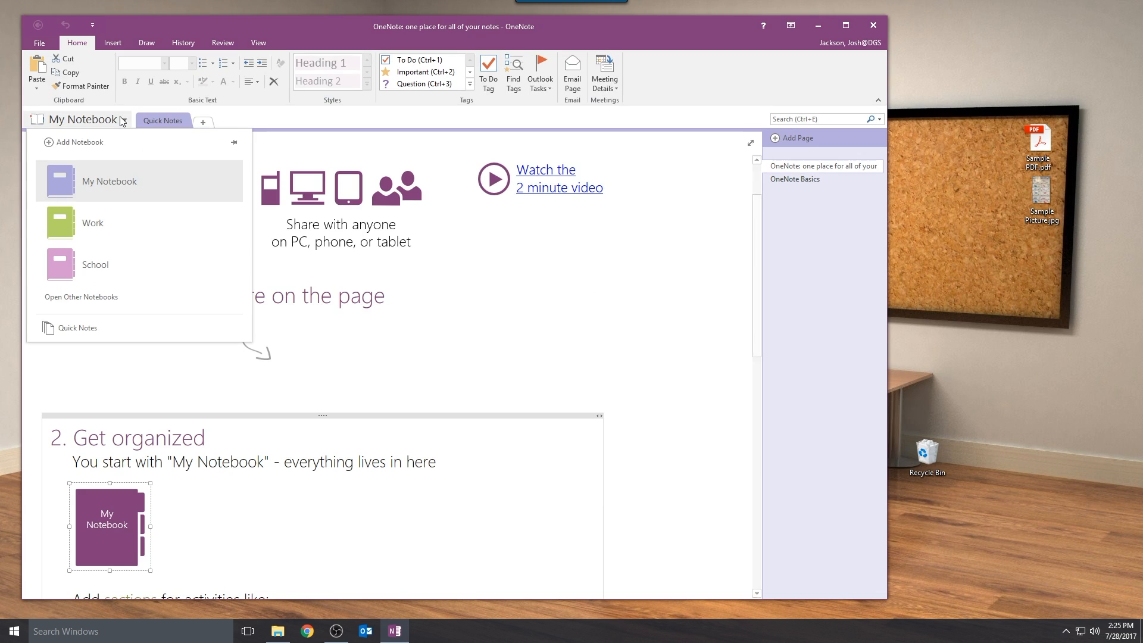
pyautogui.click(237, 145)
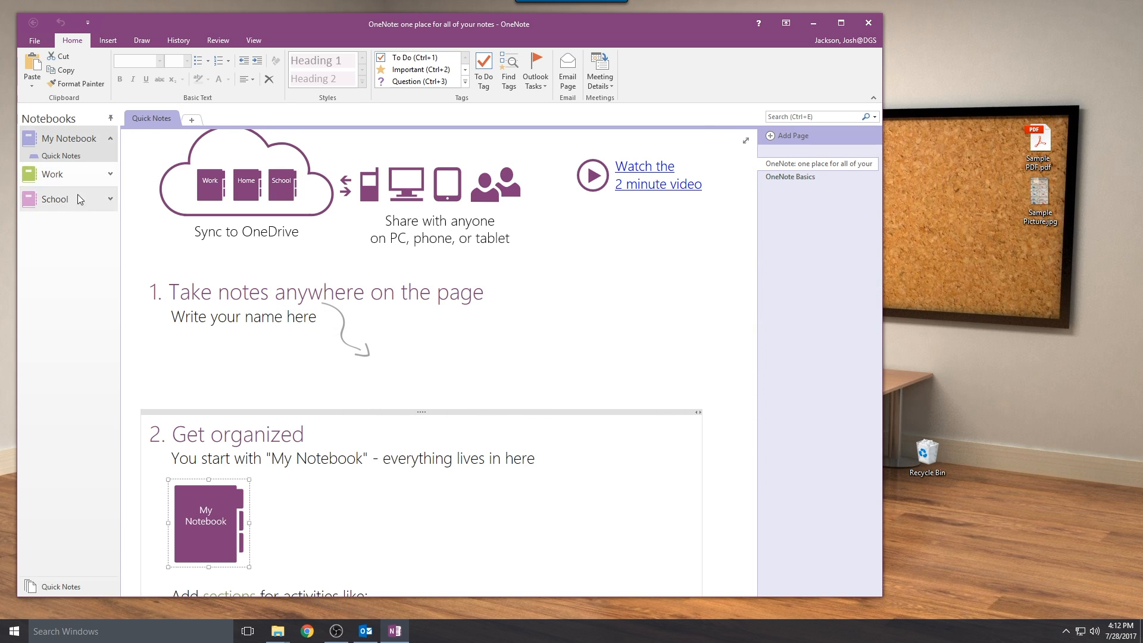
pyautogui.rightClick(72, 240)
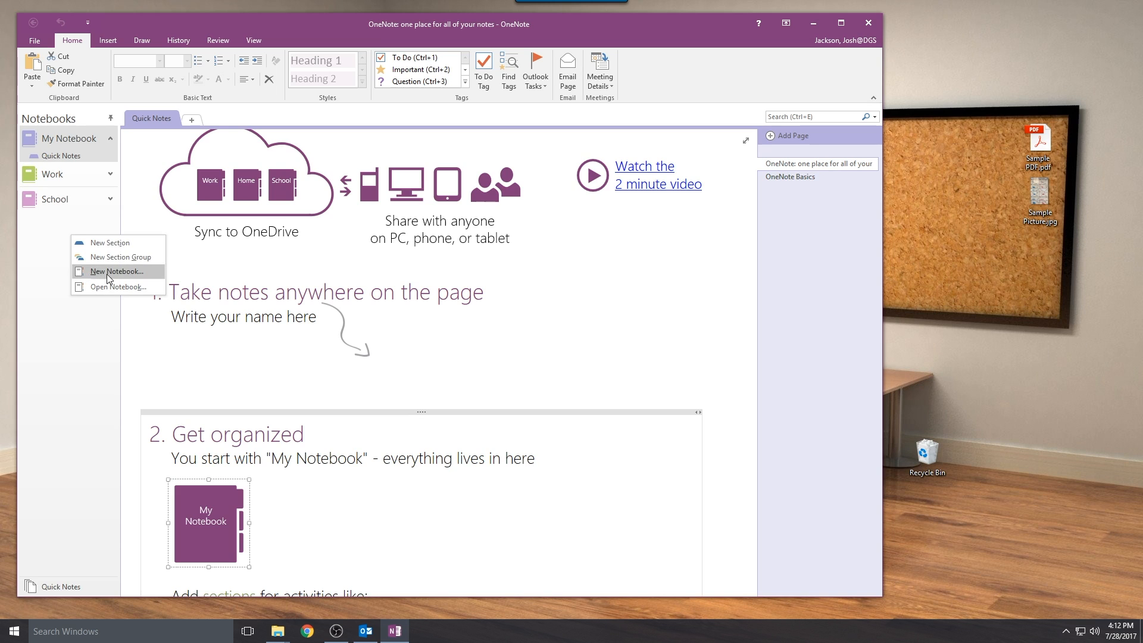
pyautogui.click(59, 228)
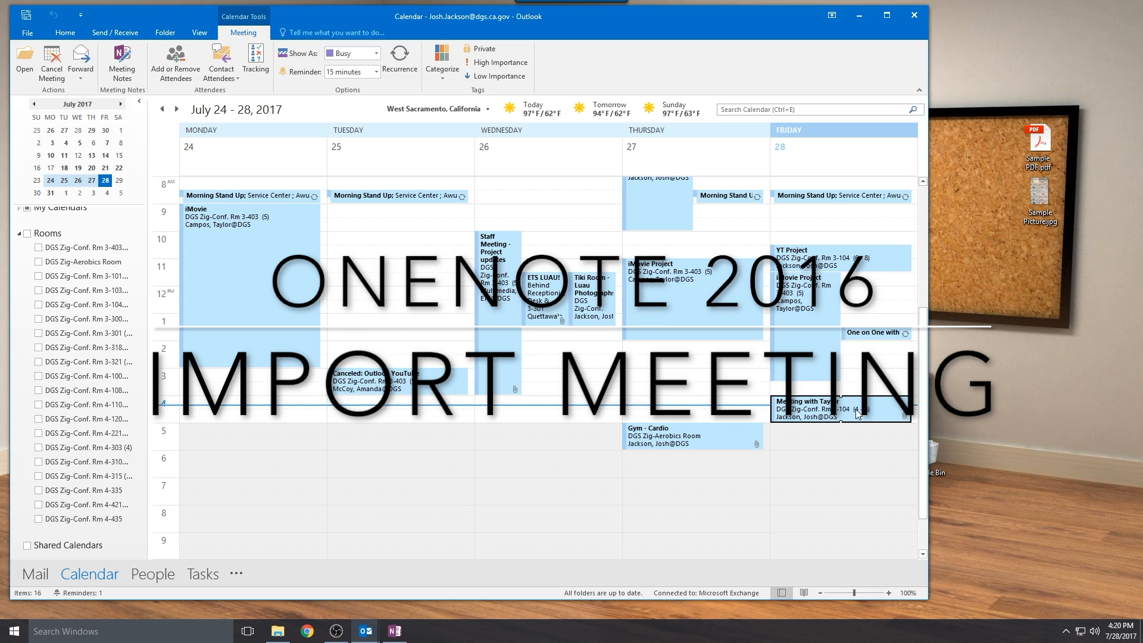
# - From Friday's 4:00 PM meeting in the Outlook calendar, create private meeting notes in the Work notebook's Demonstration Section
pyautogui.moveTo(855, 409)
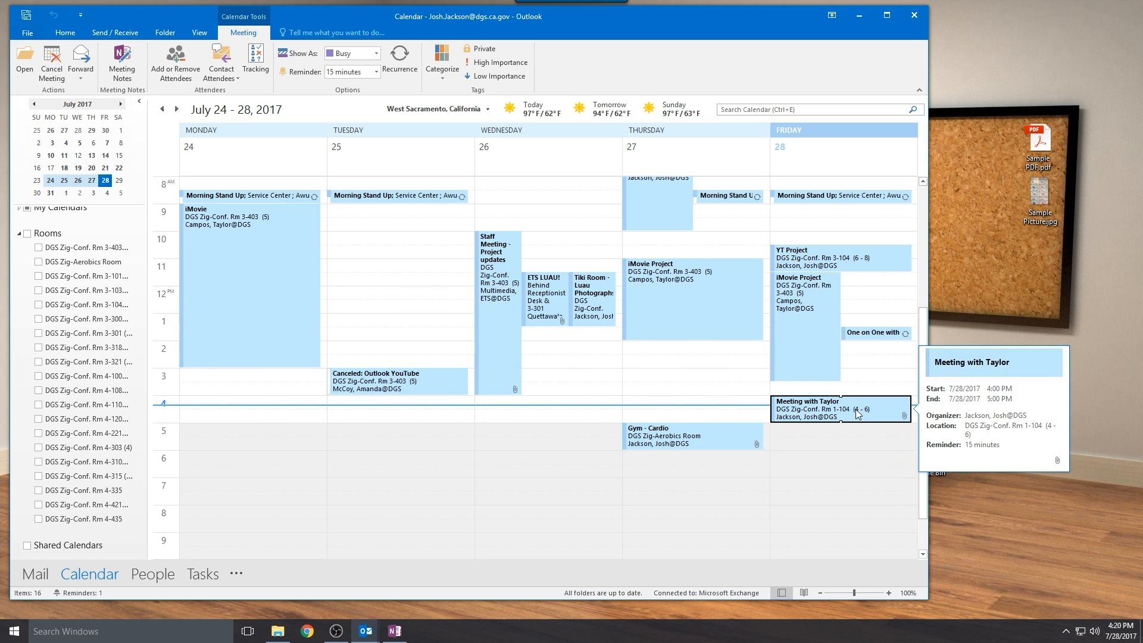
pyautogui.doubleClick(855, 409)
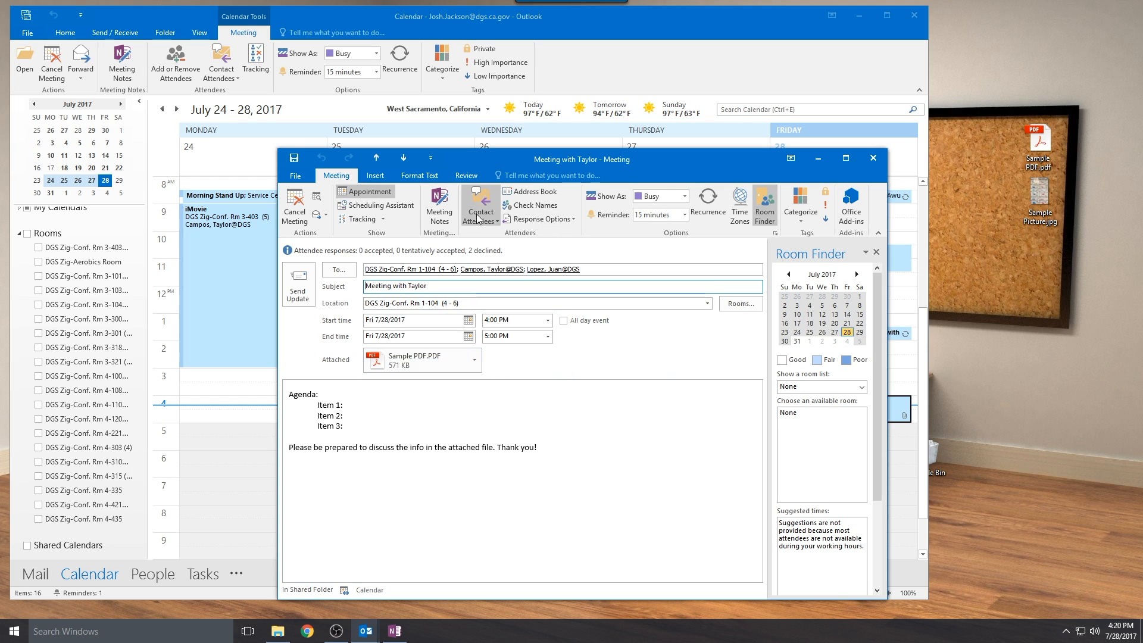
pyautogui.click(443, 211)
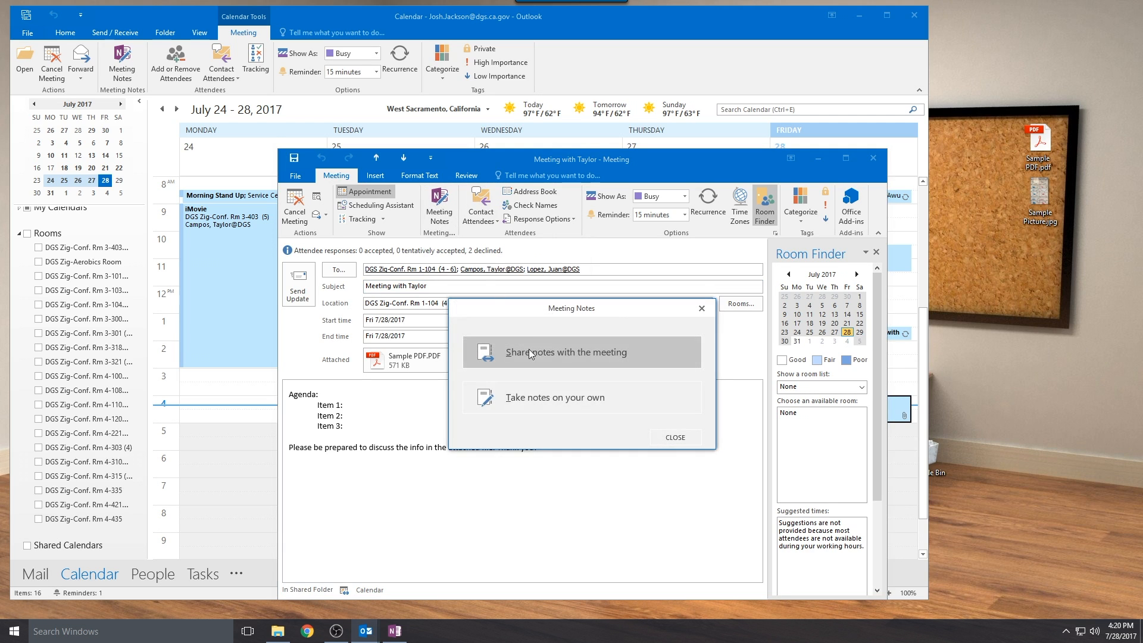
pyautogui.click(591, 403)
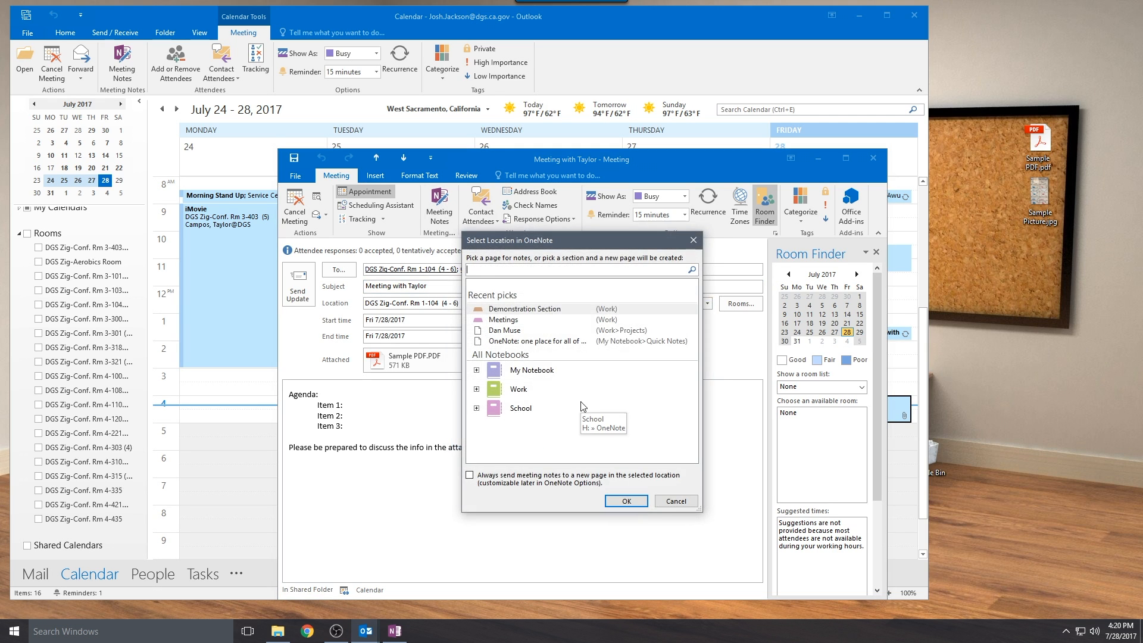
pyautogui.click(477, 390)
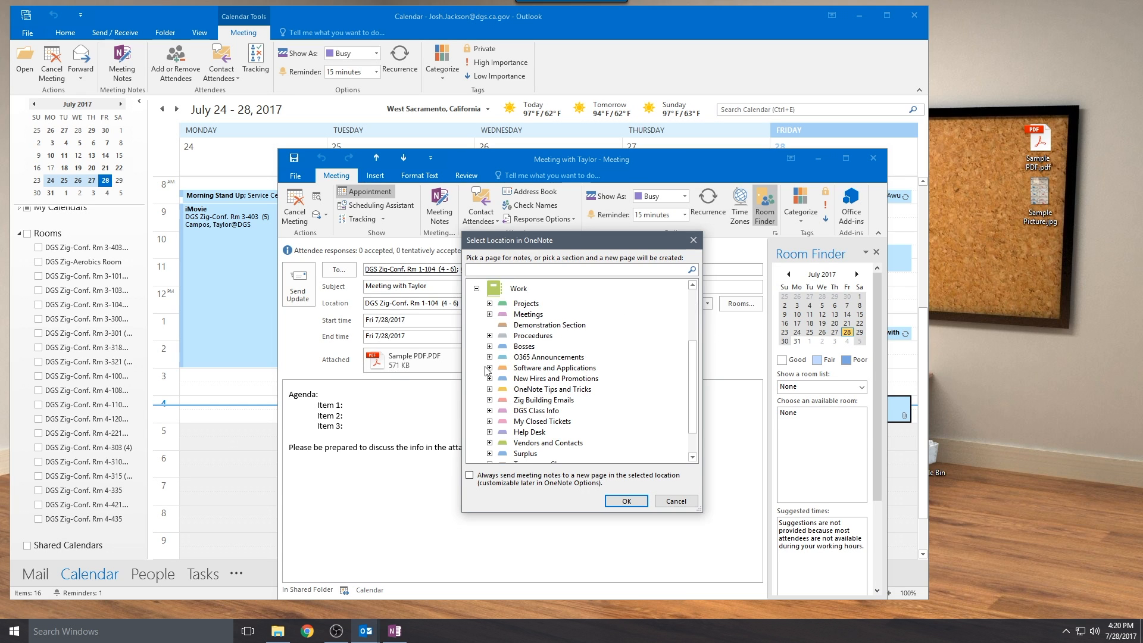
pyautogui.click(544, 328)
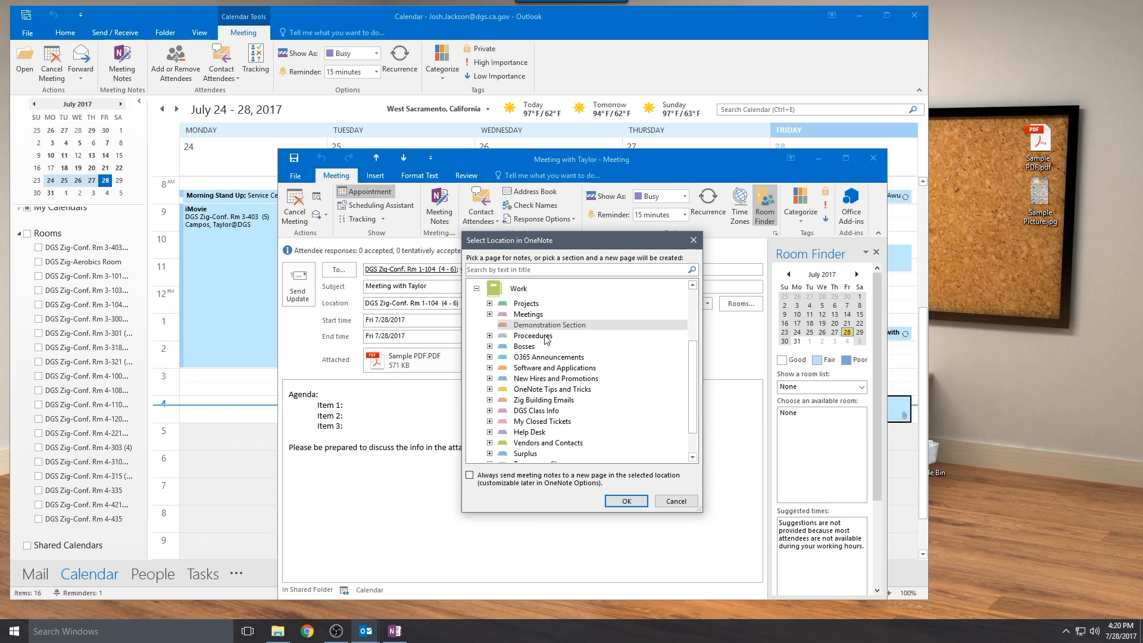
pyautogui.click(626, 502)
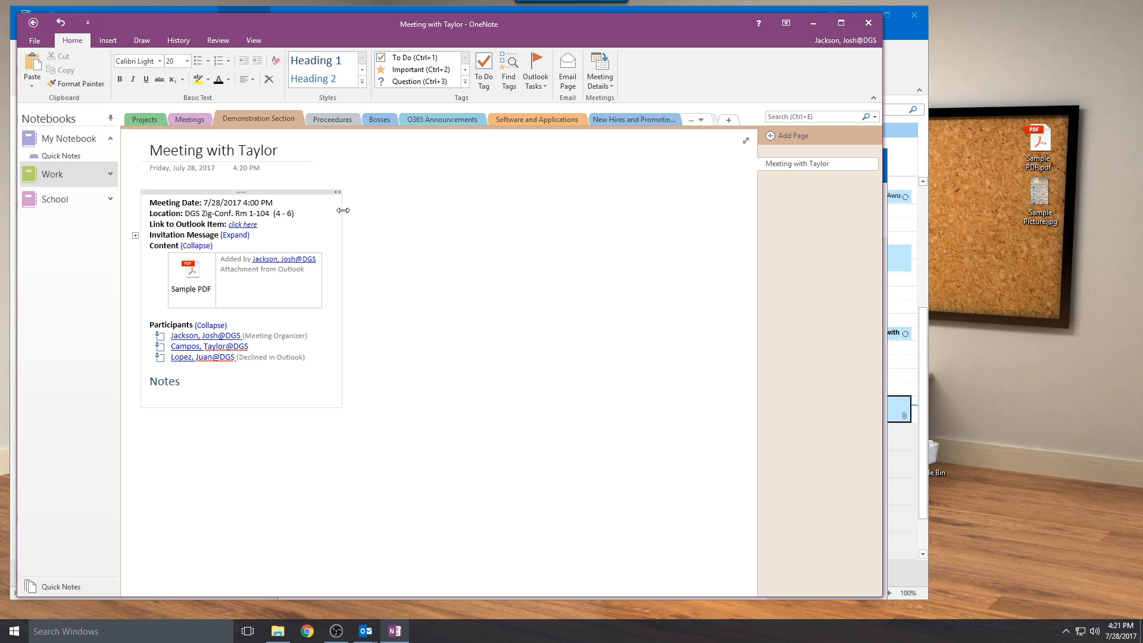
# - View the invitation message on the meeting page, collapse it again, and check off all three participants
pyautogui.click(238, 236)
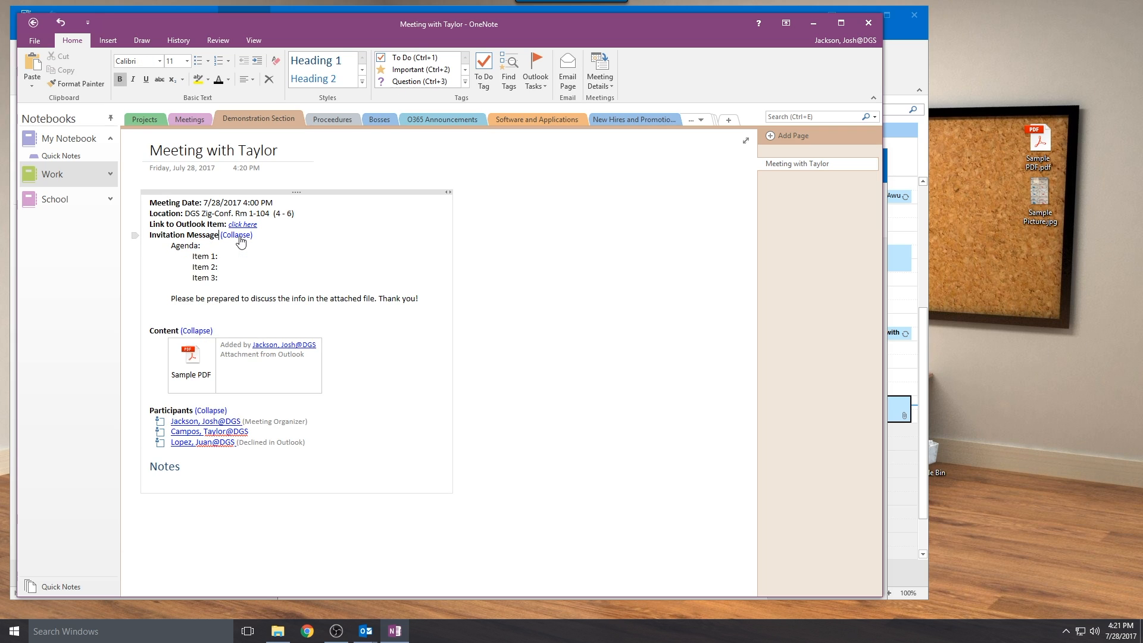
pyautogui.click(239, 236)
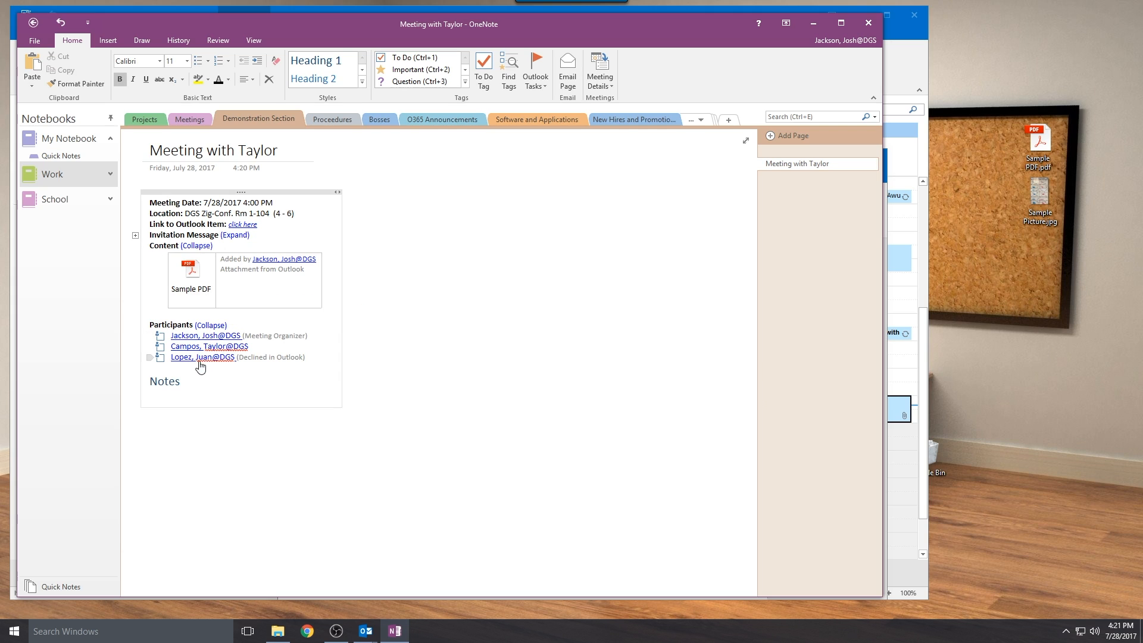
pyautogui.click(160, 337)
pyautogui.click(163, 351)
pyautogui.click(160, 346)
pyautogui.click(160, 357)
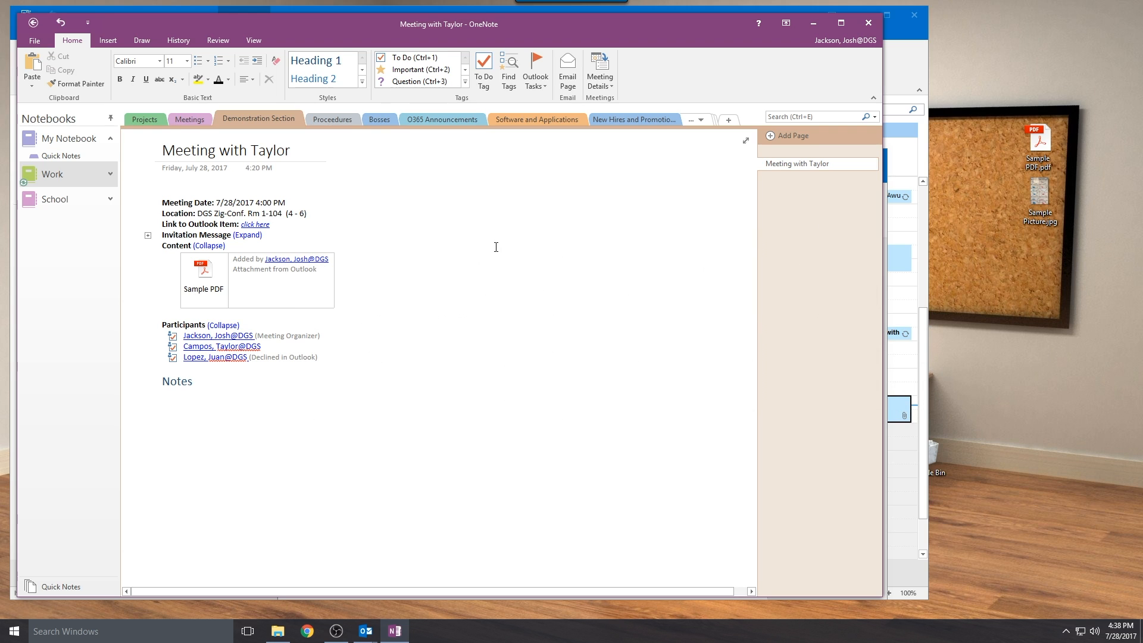
# - Try out a "Like so!" note container beside the meeting details, moving it next to the PDF attachment before removing it
pyautogui.click(448, 214)
pyautogui.write('Like so!')
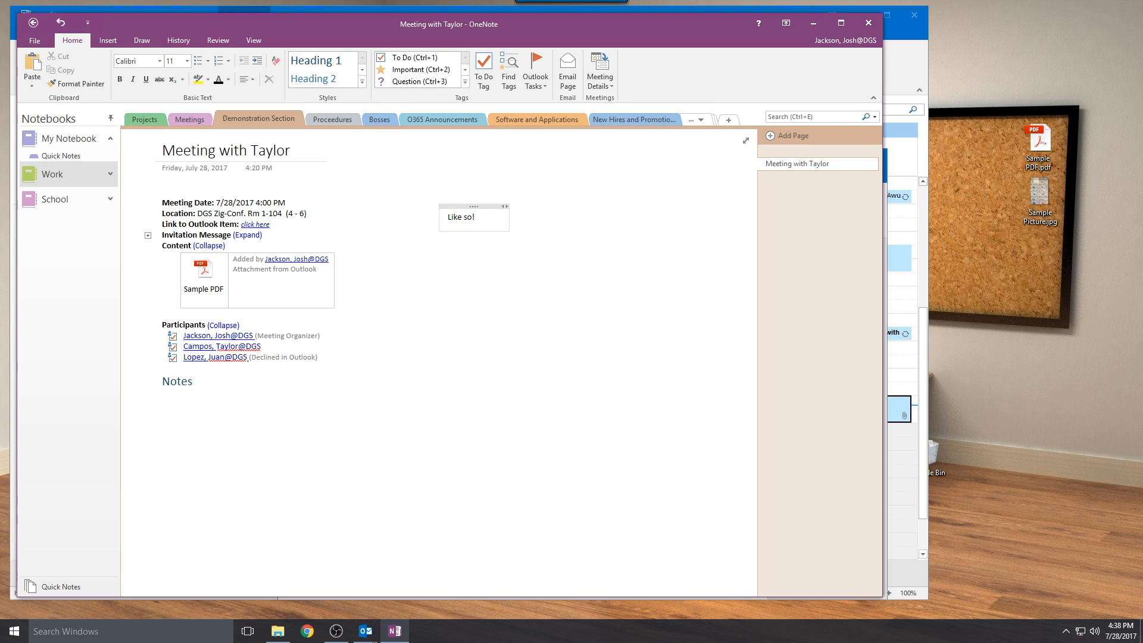
pyautogui.moveTo(440, 206); pyautogui.dragTo(389, 284)
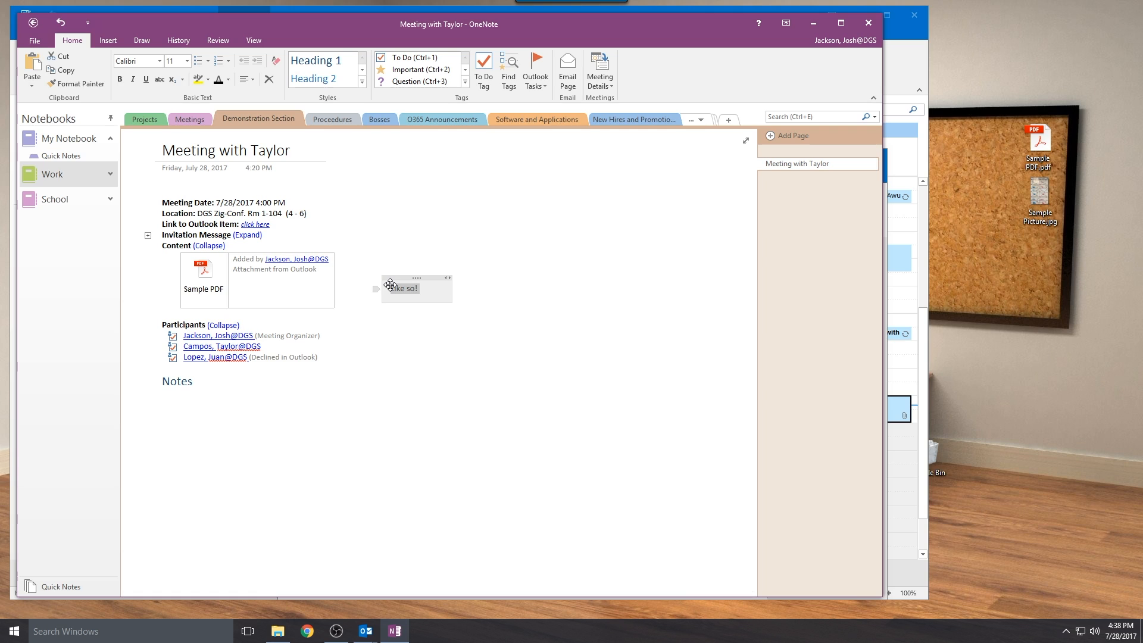
pyautogui.press('Delete')
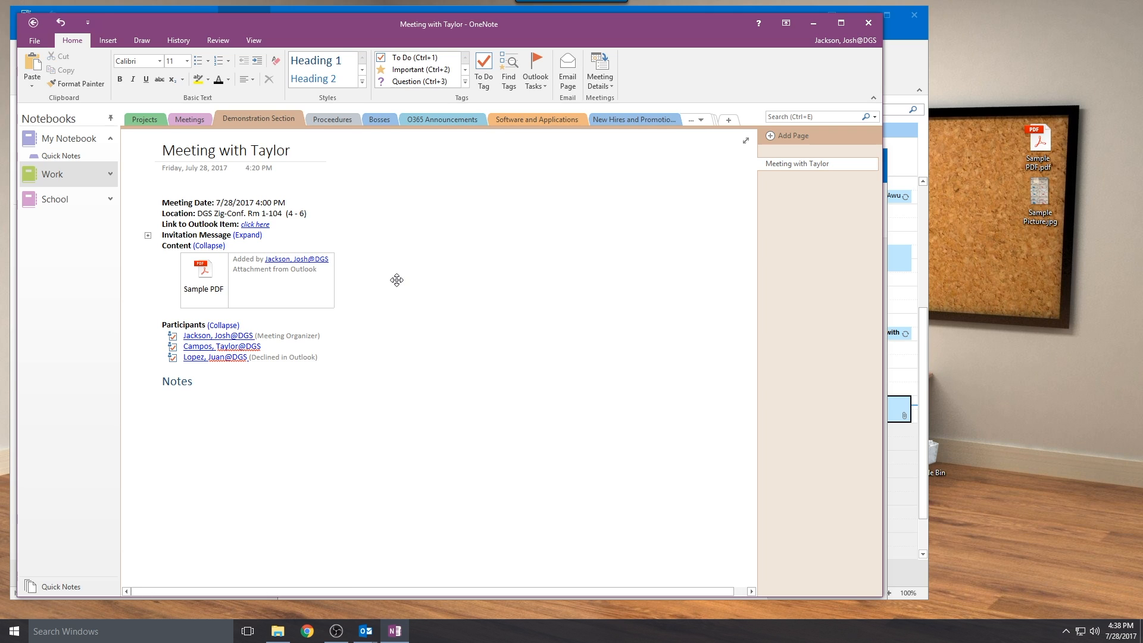
# - Add a To Do checklist beside the PDF attachment with the items "First" and "Second"
pyautogui.click(392, 287)
pyautogui.click(465, 82)
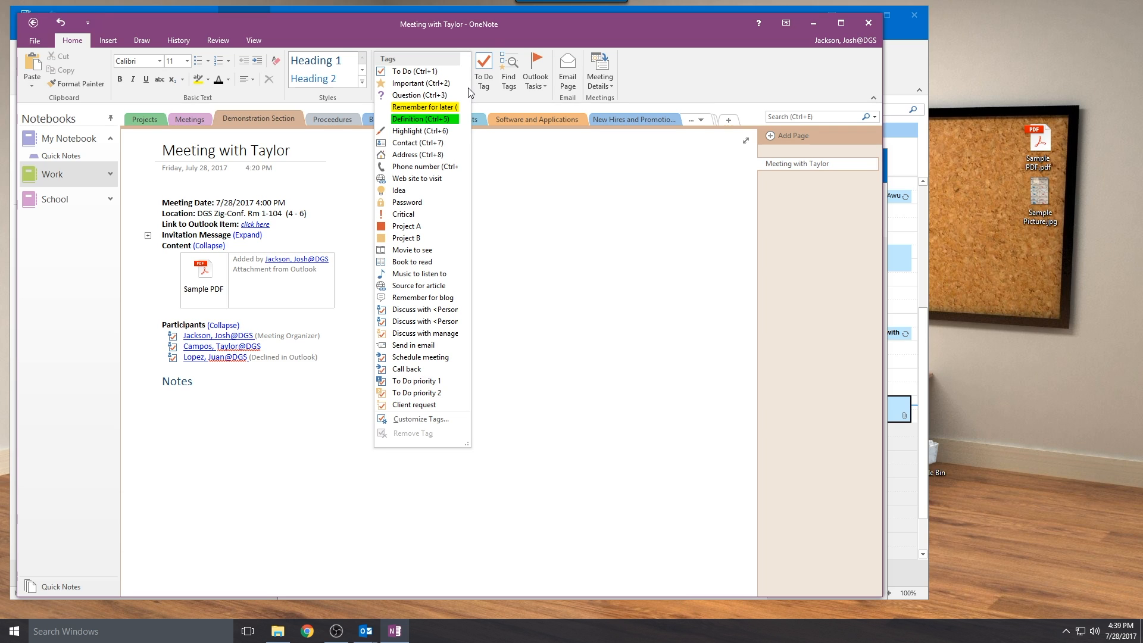
pyautogui.click(418, 72)
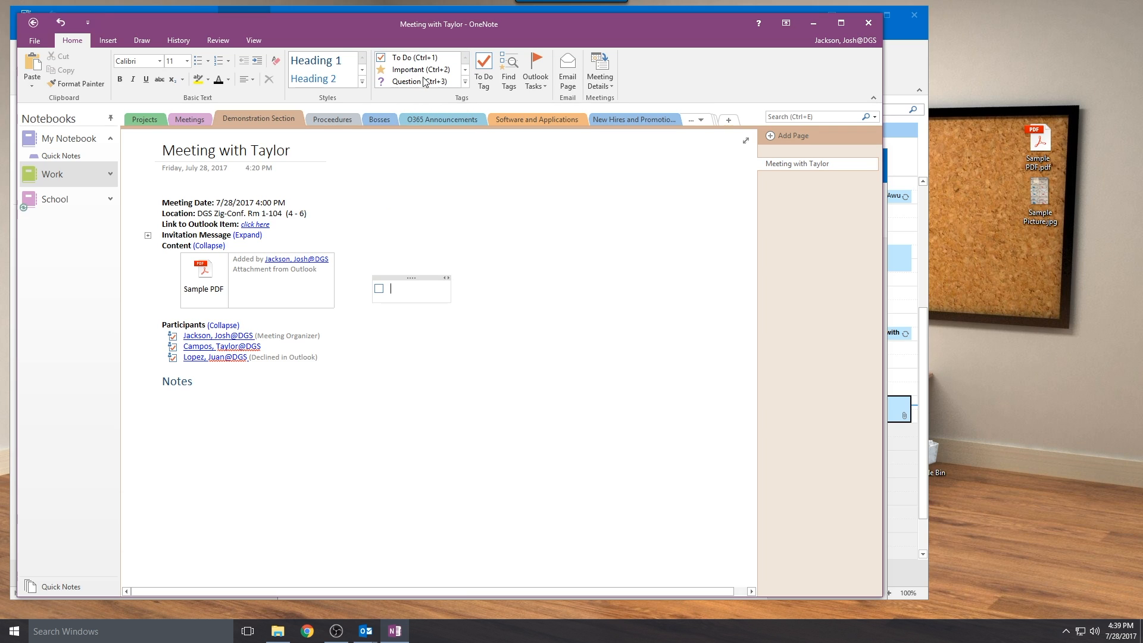
pyautogui.write('First')
pyautogui.press('Return')
pyautogui.write('Second')
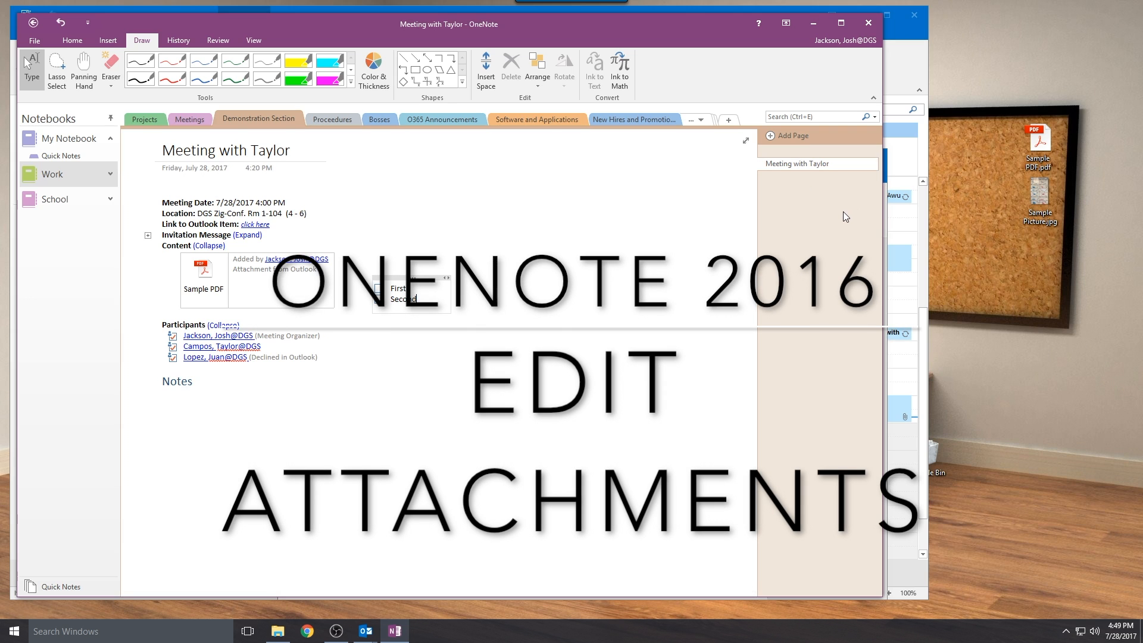
# - Add a new page to the Demonstration Section and insert the desktop file Sample PDF as a printout
pyautogui.click(803, 135)
pyautogui.moveTo(530, 241); pyautogui.dragTo(456, 262)
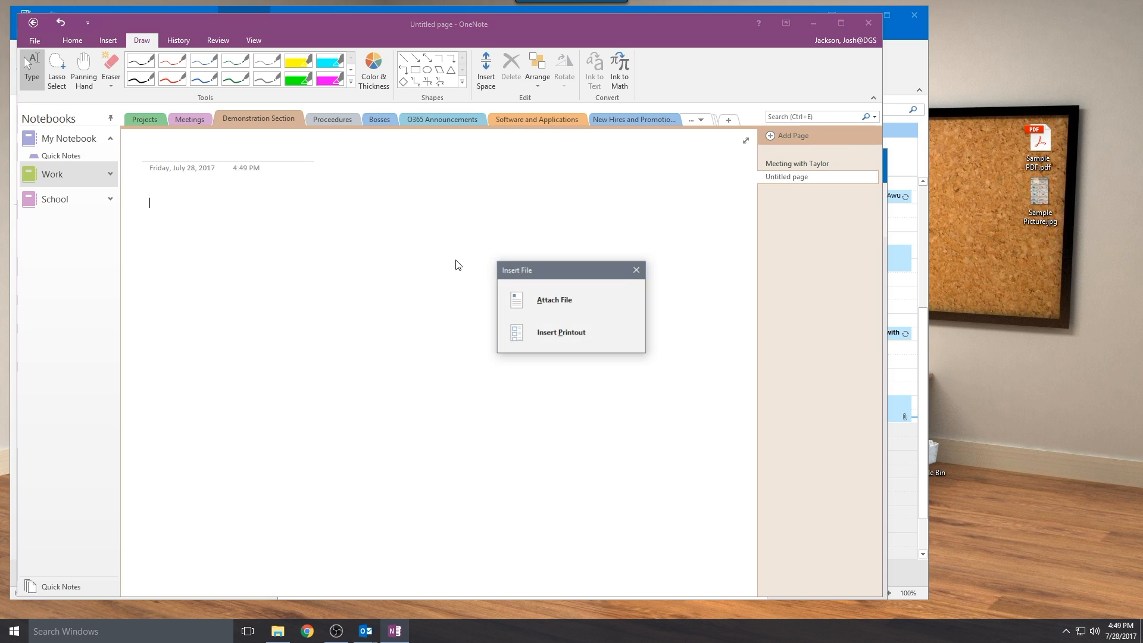
pyautogui.click(589, 341)
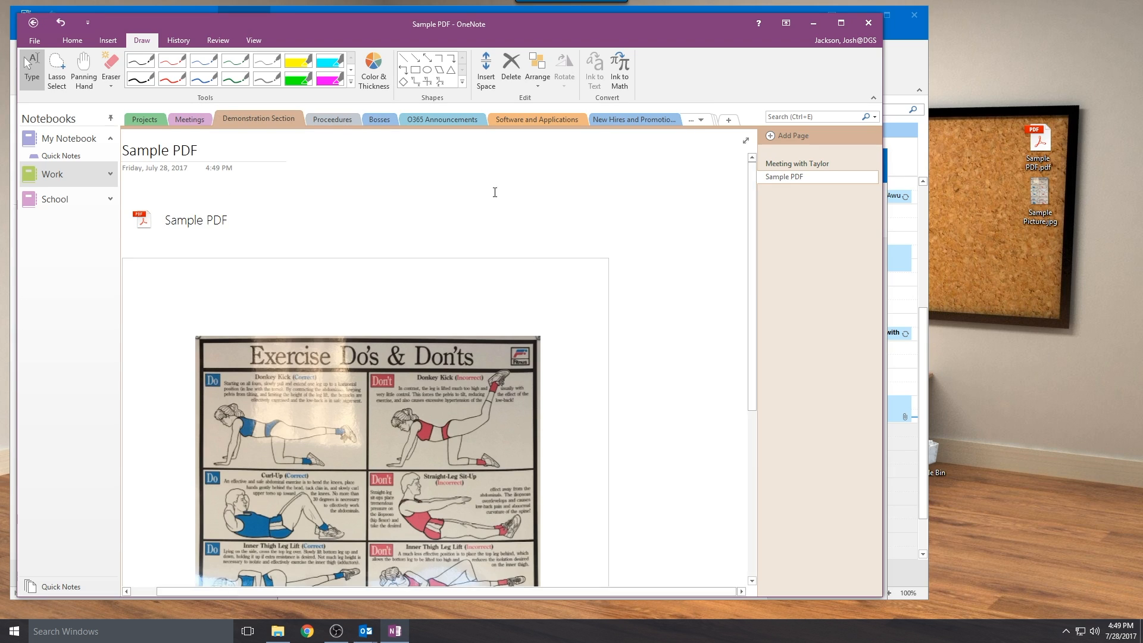
# - Draw an ellipse around the correct Donkey Kick illustration and an arrow from it to the blank area above the printout
pyautogui.click(427, 70)
pyautogui.moveTo(175, 322); pyautogui.dragTo(355, 473)
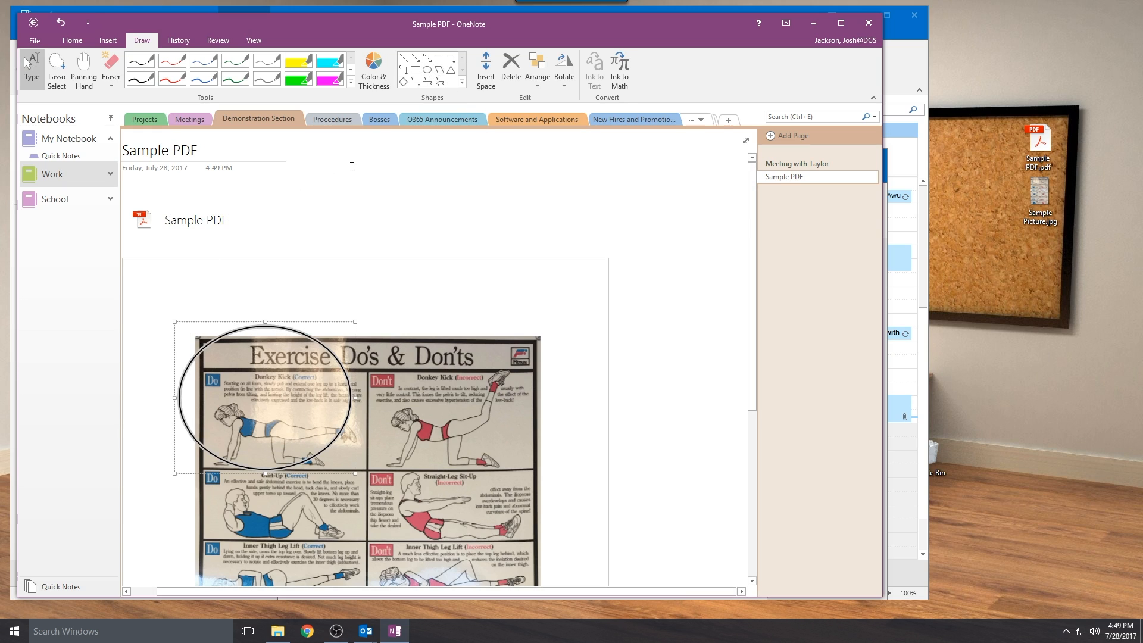
pyautogui.click(415, 58)
pyautogui.moveTo(322, 340); pyautogui.dragTo(424, 228)
# - Add the note "Donkey Kick?!" at the arrow's tip
pyautogui.click(431, 222)
pyautogui.write('Don')
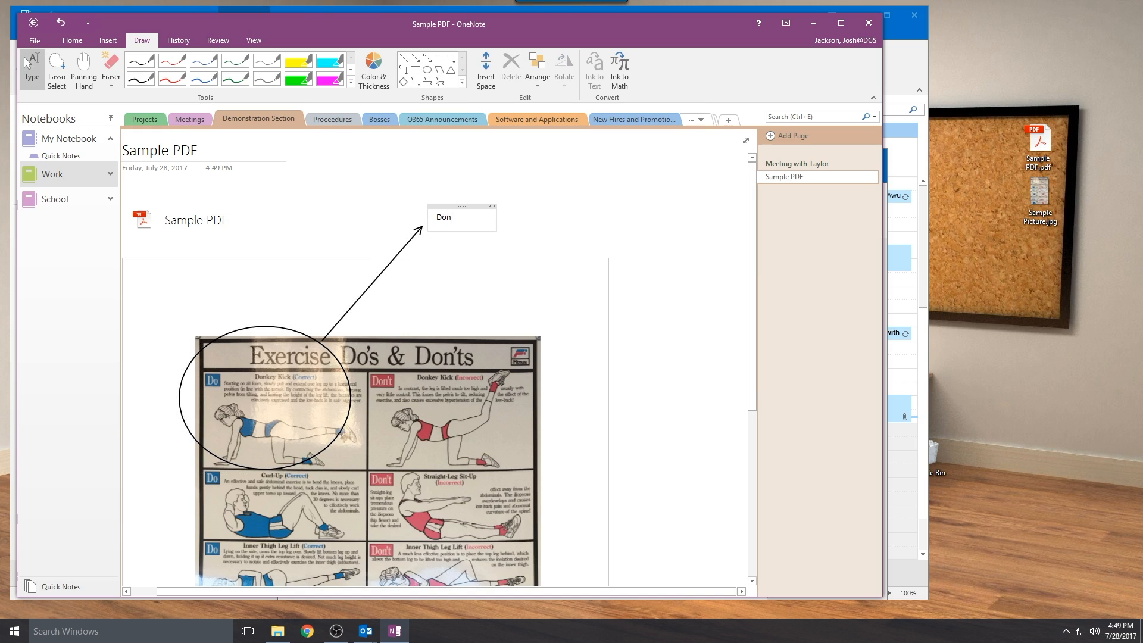
pyautogui.write('key Kick?!')
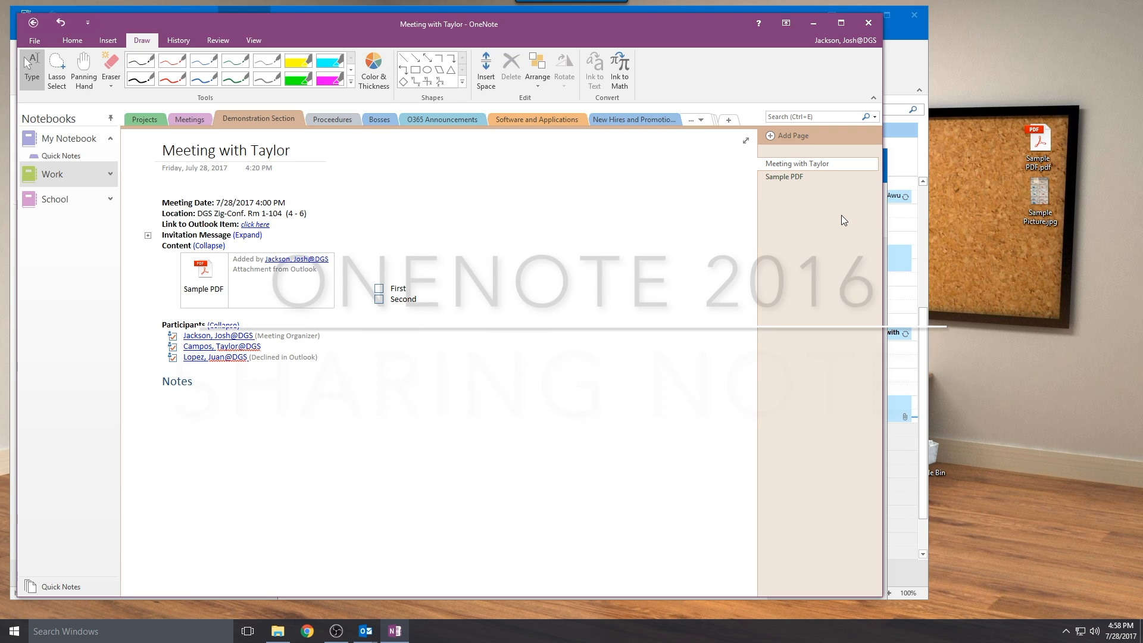
# - Create an email from the meeting notes page and go to its recipient list
pyautogui.click(82, 43)
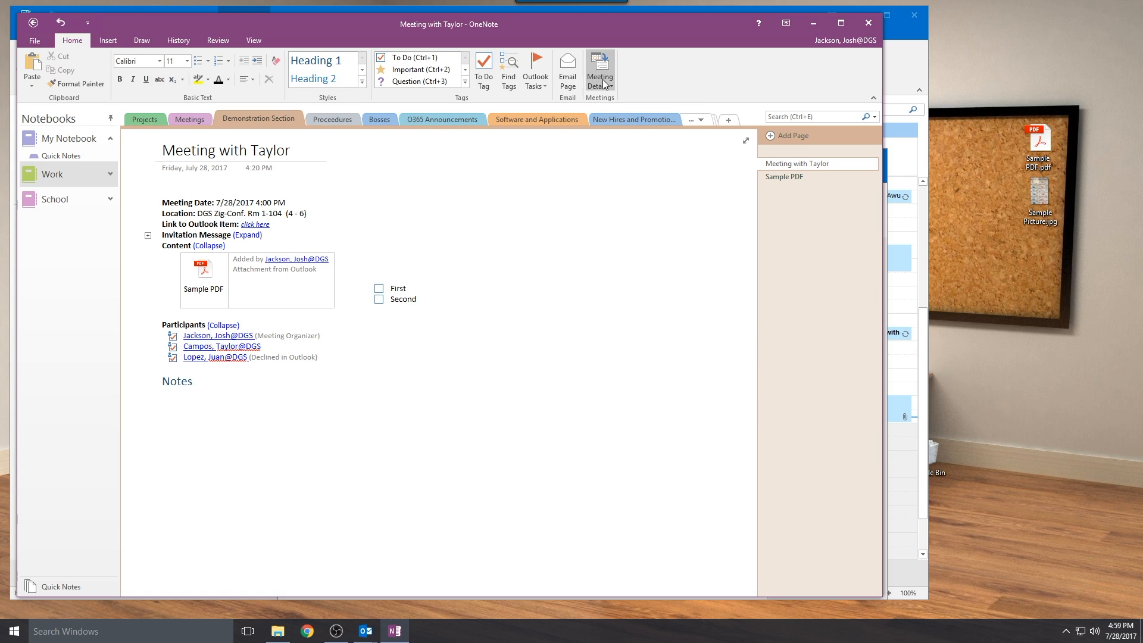
pyautogui.click(567, 75)
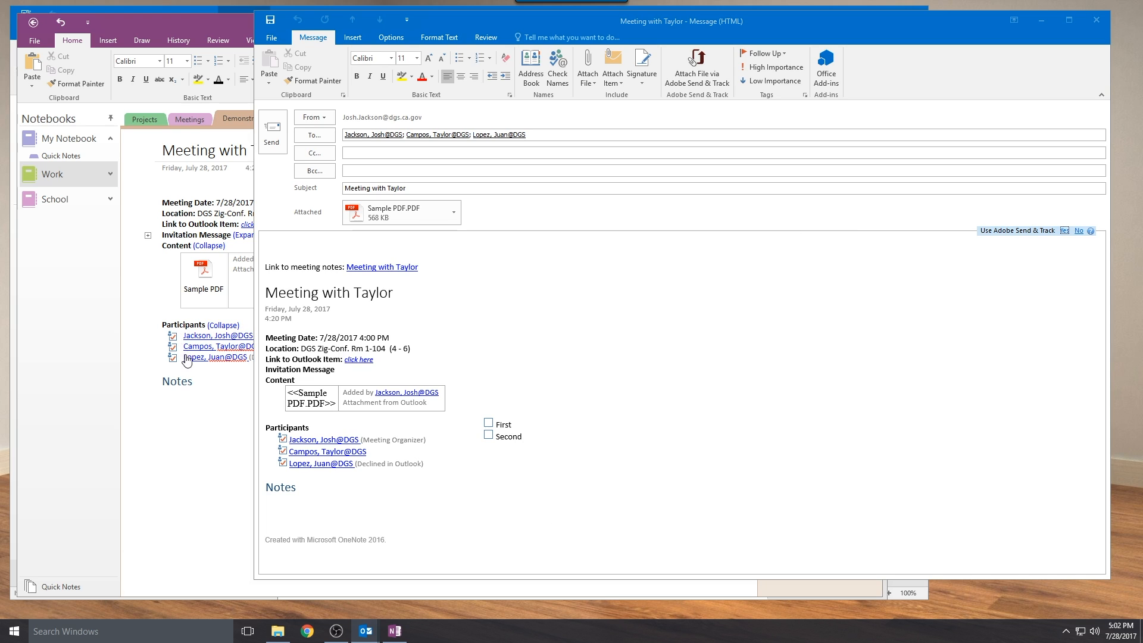
pyautogui.click(420, 137)
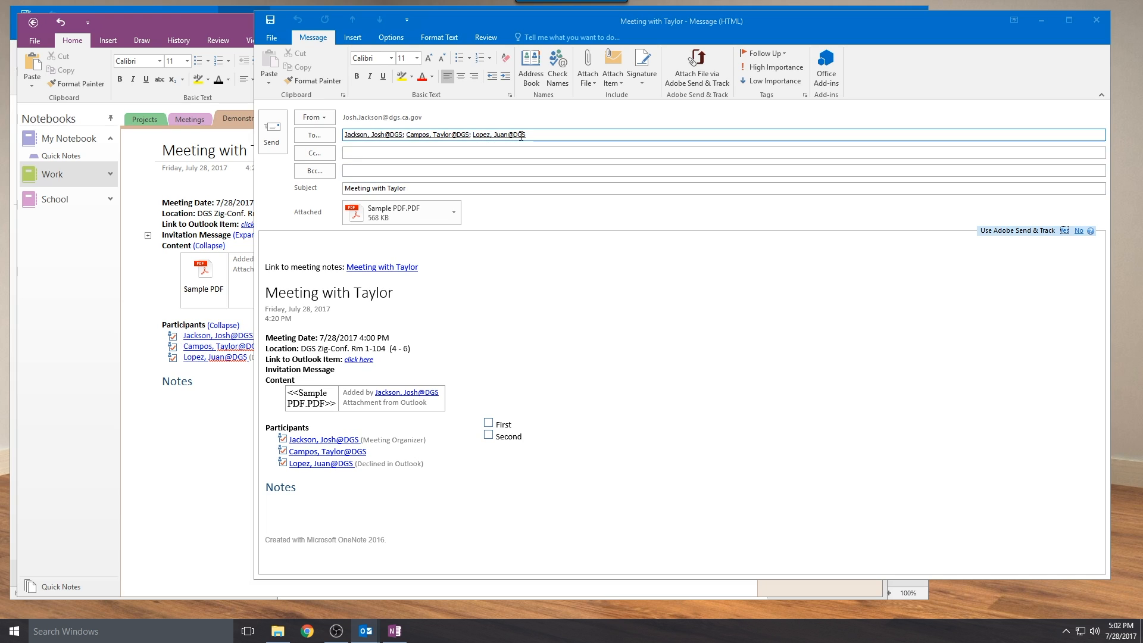